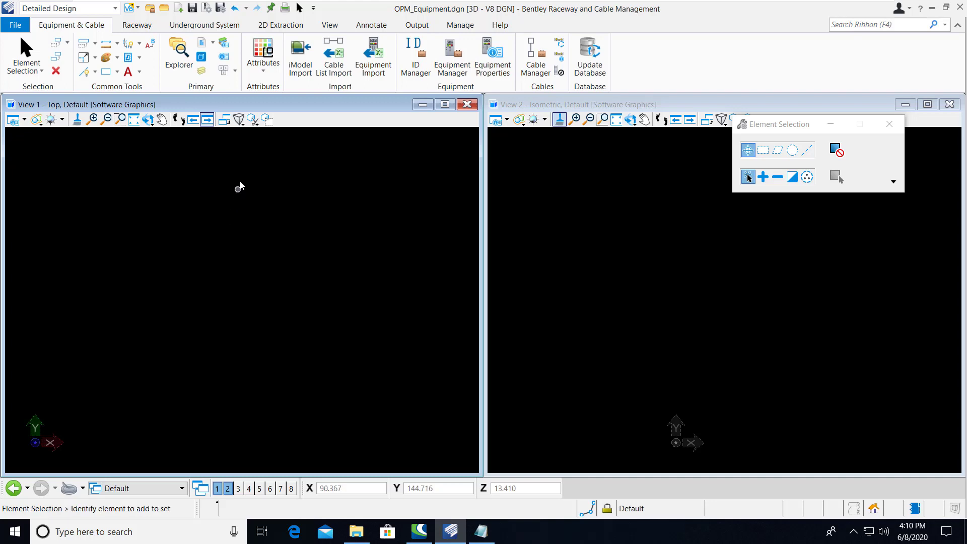
- Turn on display of the OPM.i.dgn reference and move the References dialog aside
{"action": "left_click", "coordinate": [201, 44]}
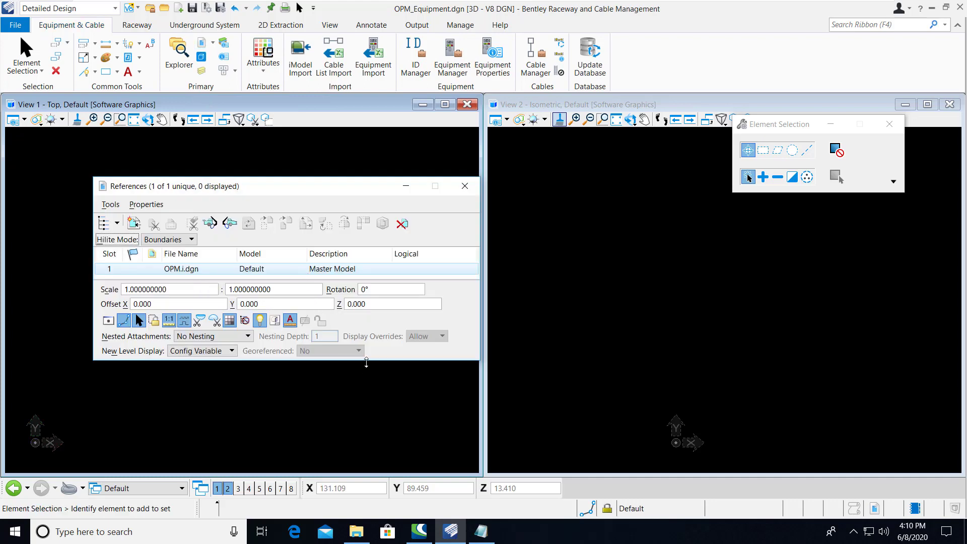
{"action": "left_click_drag", "start_coordinate": [365, 359], "coordinate": [368, 423]}
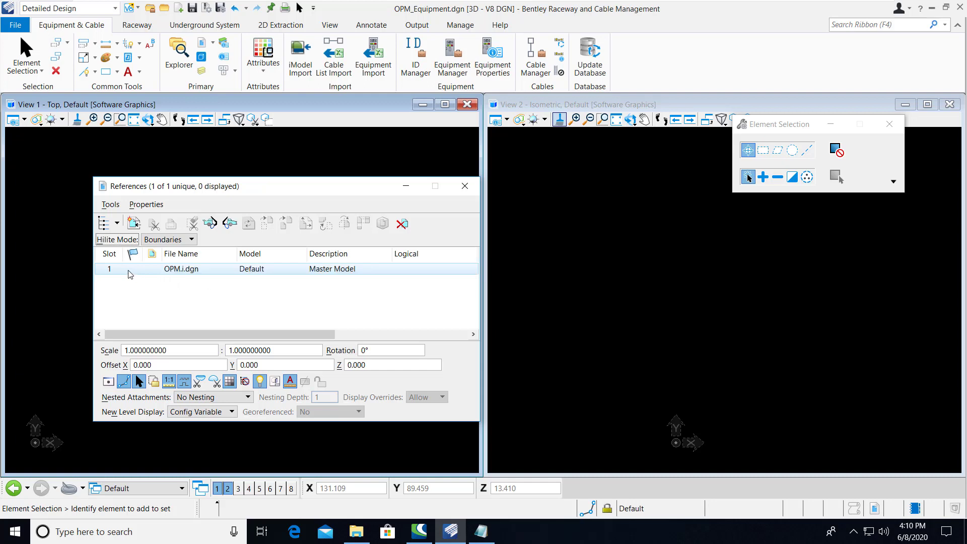
{"action": "left_click", "coordinate": [108, 382]}
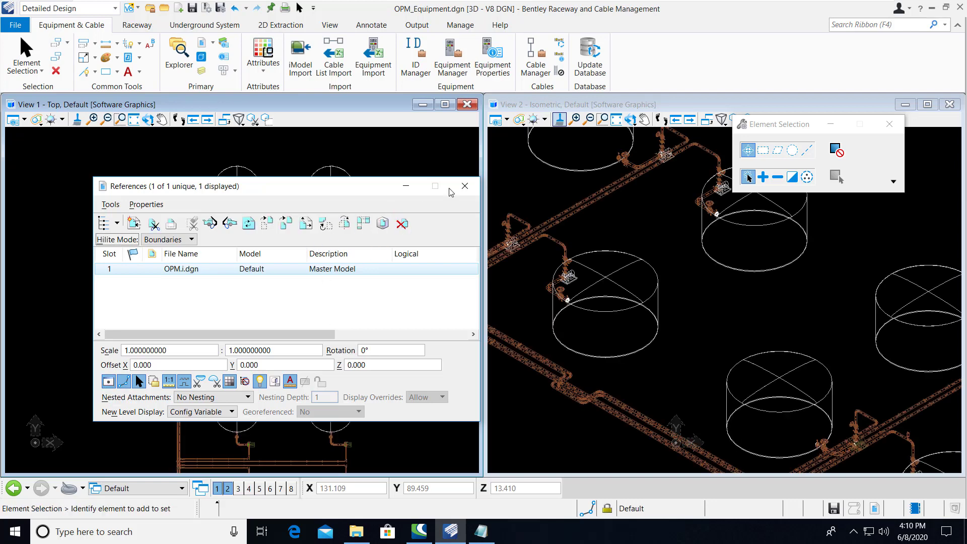
{"action": "left_click_drag", "start_coordinate": [332, 188], "coordinate": [290, 170]}
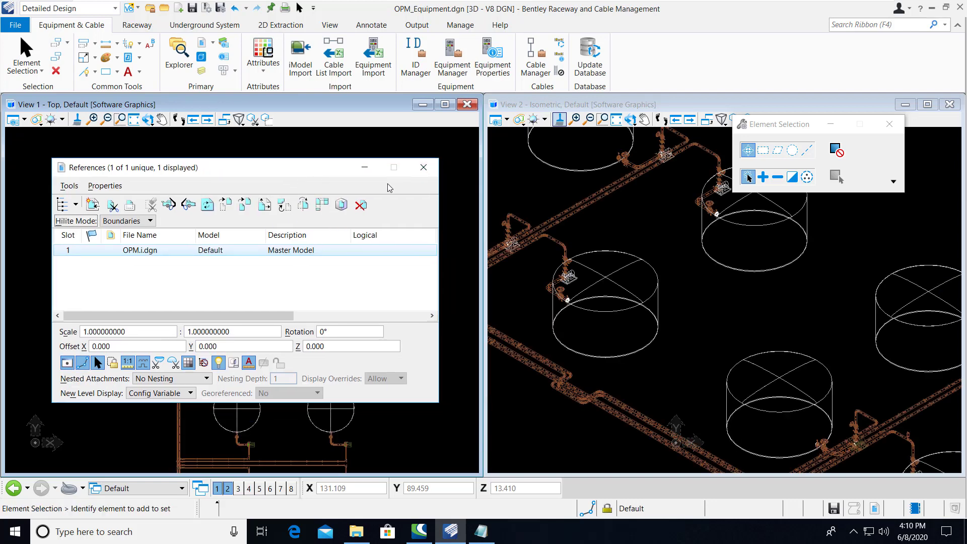
- Close the References dialog and zoom in on a pump in View 1 and the tank in View 2
{"action": "left_click", "coordinate": [424, 171]}
{"action": "scroll", "coordinate": [346, 244], "scroll_direction": "up", "scroll_amount": 6}
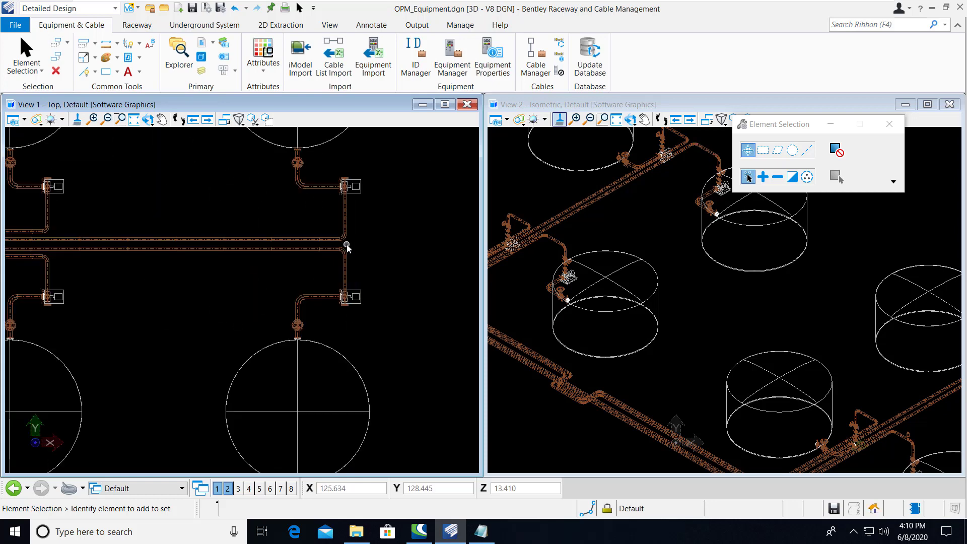
{"action": "scroll", "coordinate": [365, 359], "scroll_direction": "up", "scroll_amount": 2}
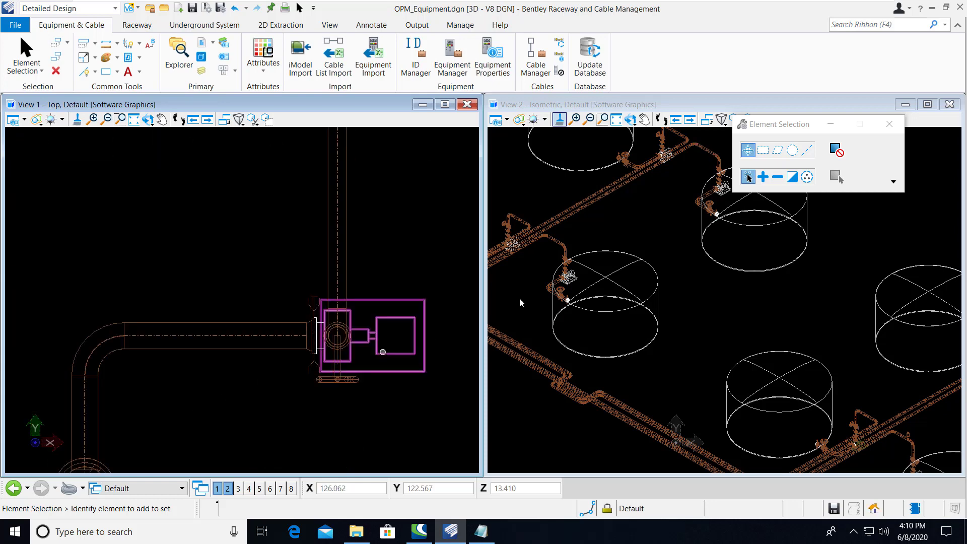
{"action": "scroll", "coordinate": [723, 174], "scroll_direction": "up", "scroll_amount": 2}
{"action": "scroll", "coordinate": [723, 173], "scroll_direction": "up", "scroll_amount": 1}
{"action": "scroll", "coordinate": [712, 209], "scroll_direction": "down", "scroll_amount": 1}
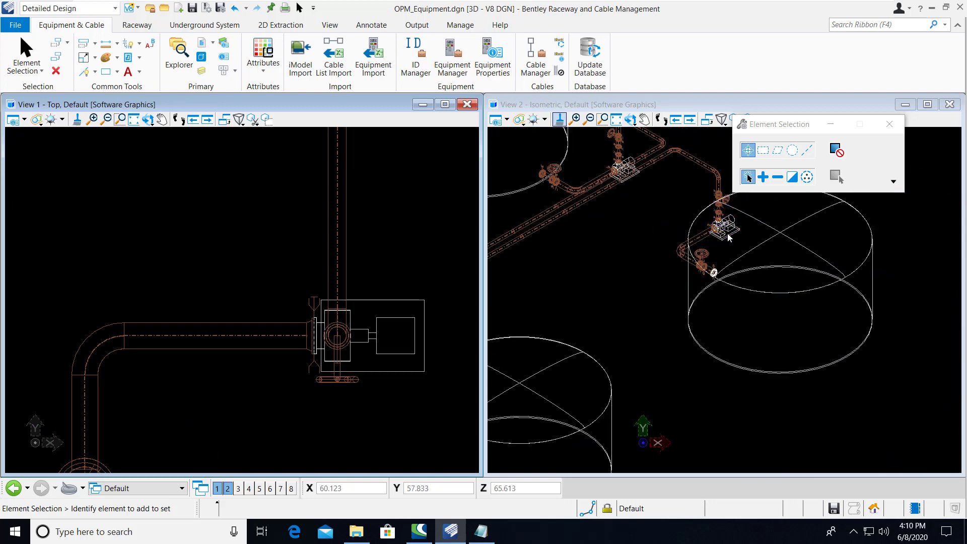
{"action": "scroll", "coordinate": [328, 337], "scroll_direction": "down", "scroll_amount": 2}
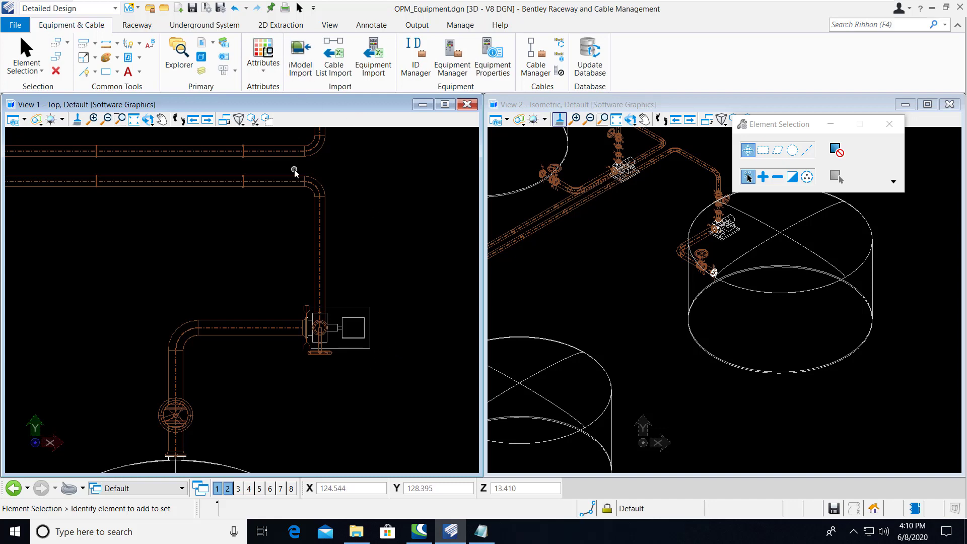
- Start an i-model import, register the file as 3D equipment, and choose OpenPlant Modeler as source
{"action": "left_click", "coordinate": [307, 74]}
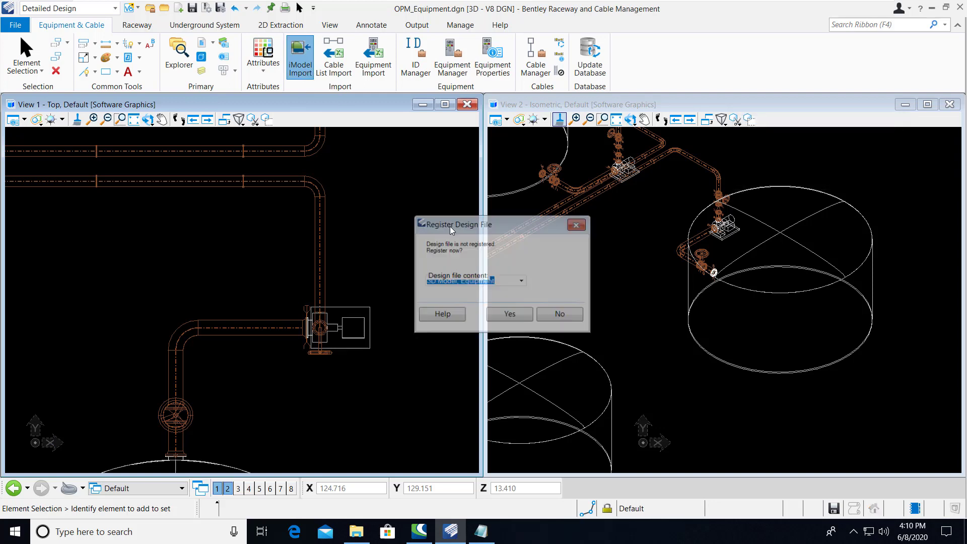
{"action": "left_click", "coordinate": [513, 325]}
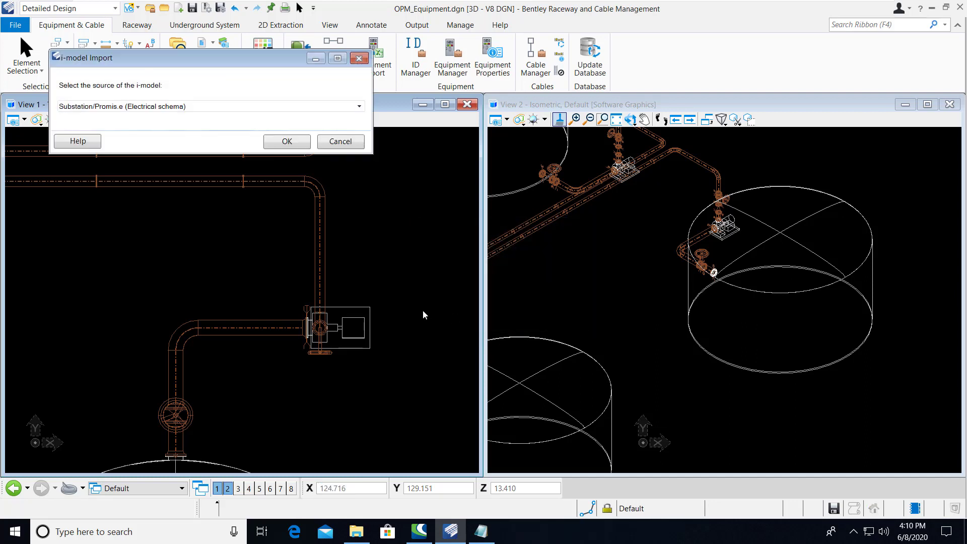
{"action": "left_click", "coordinate": [359, 107]}
{"action": "left_click", "coordinate": [212, 131]}
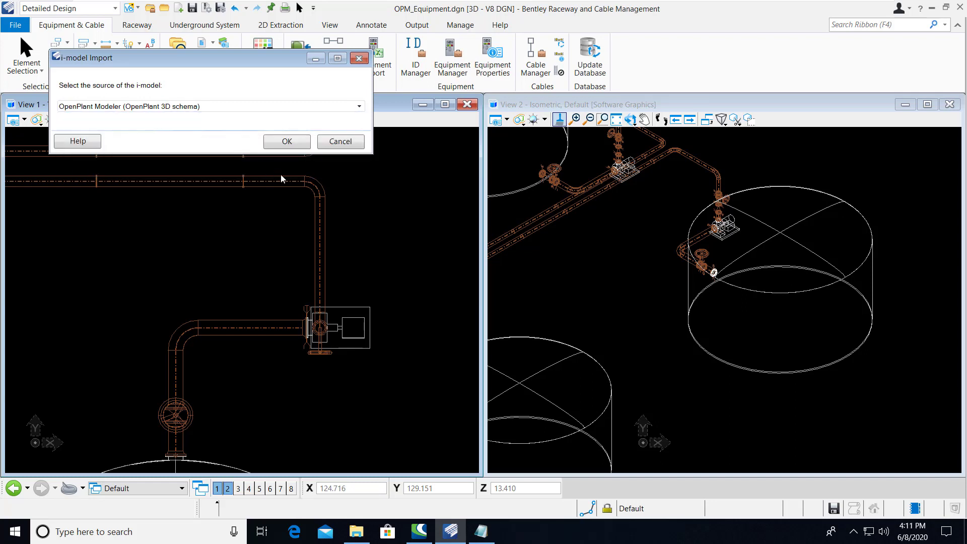
{"action": "left_click", "coordinate": [304, 147]}
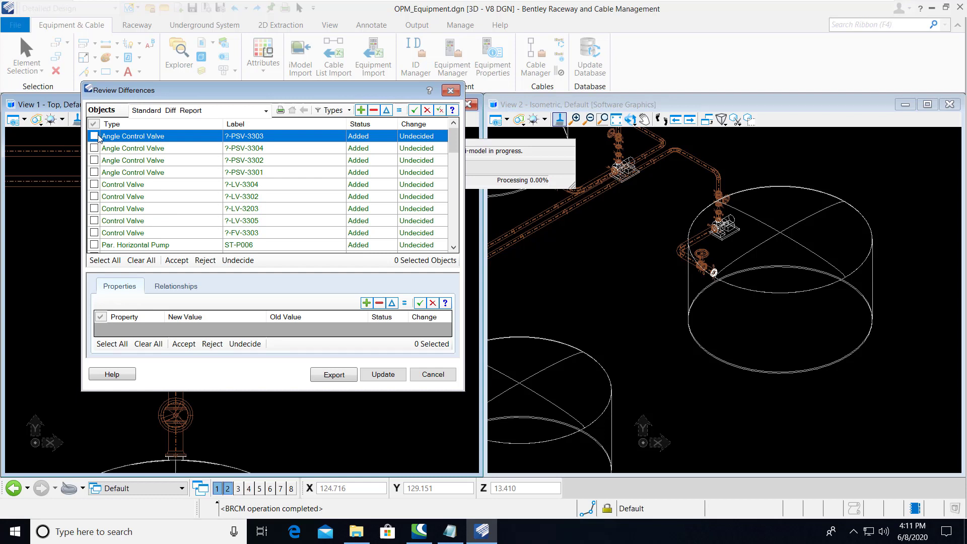
- Select and accept all 47 added objects in Review Differences, then apply the update
{"action": "left_click", "coordinate": [105, 260]}
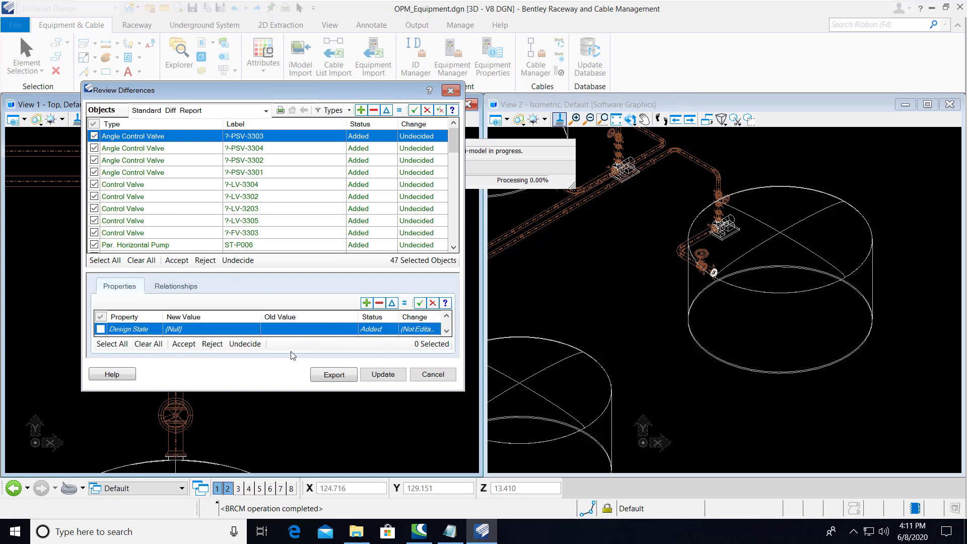
{"action": "left_click", "coordinate": [177, 260]}
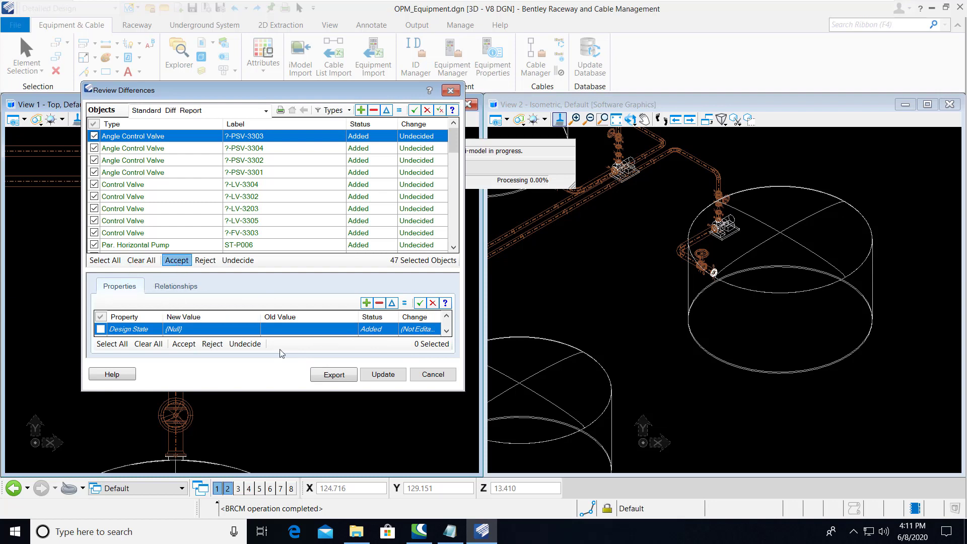
{"action": "left_click", "coordinate": [383, 374]}
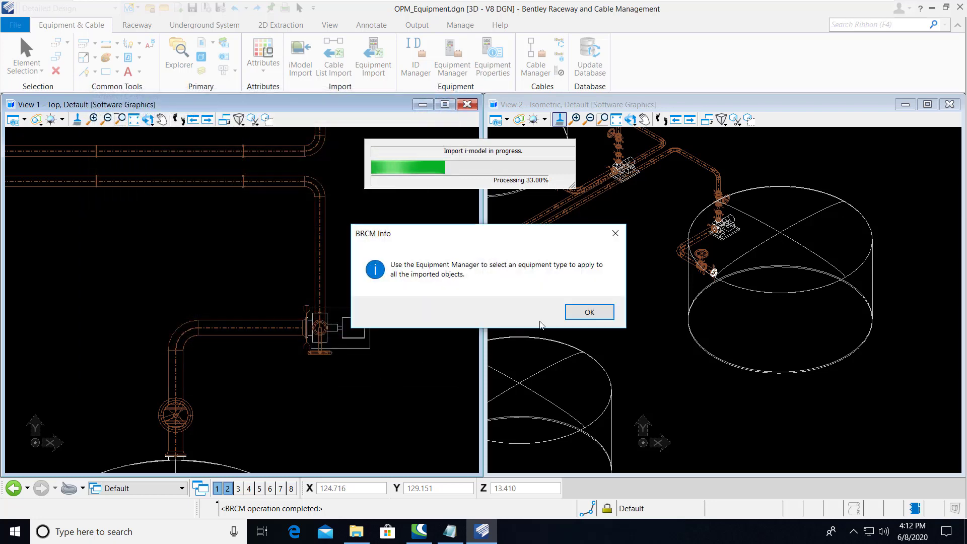
- Dismiss the reminder, choose JunctionBox as the equipment type, and confirm the Equipment Manager settings
{"action": "left_click", "coordinate": [589, 312]}
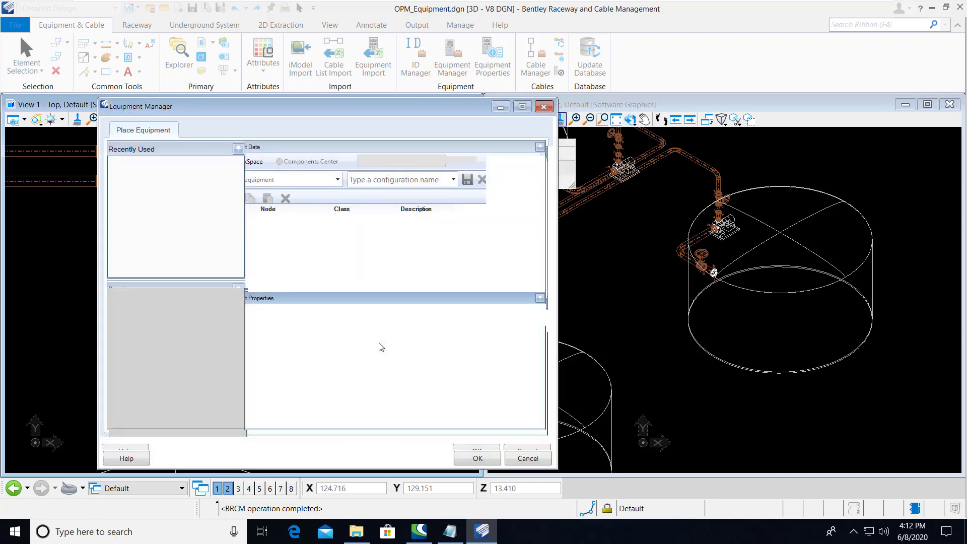
{"action": "left_click", "coordinate": [395, 185]}
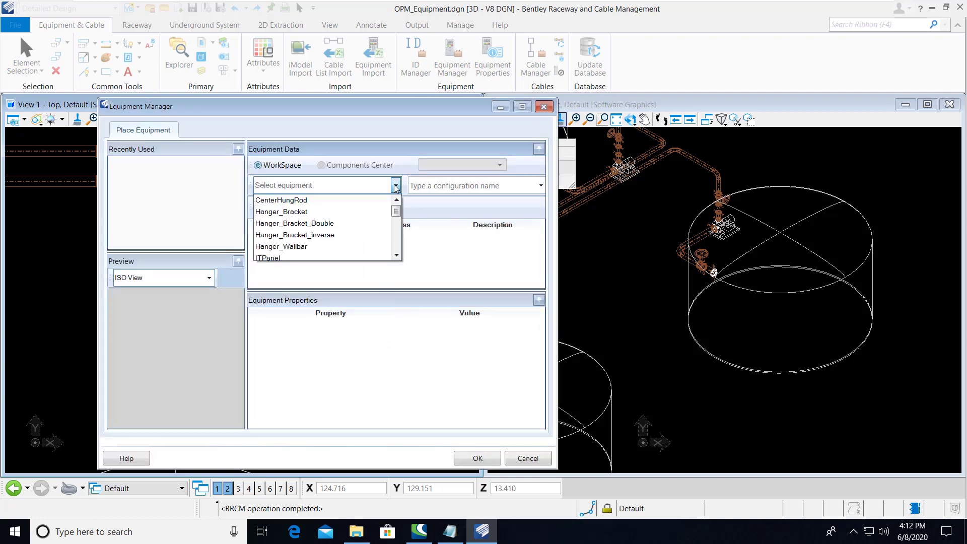
{"action": "scroll", "coordinate": [398, 217], "scroll_direction": "down", "scroll_amount": 1}
{"action": "scroll", "coordinate": [398, 217], "scroll_direction": "down", "scroll_amount": 1}
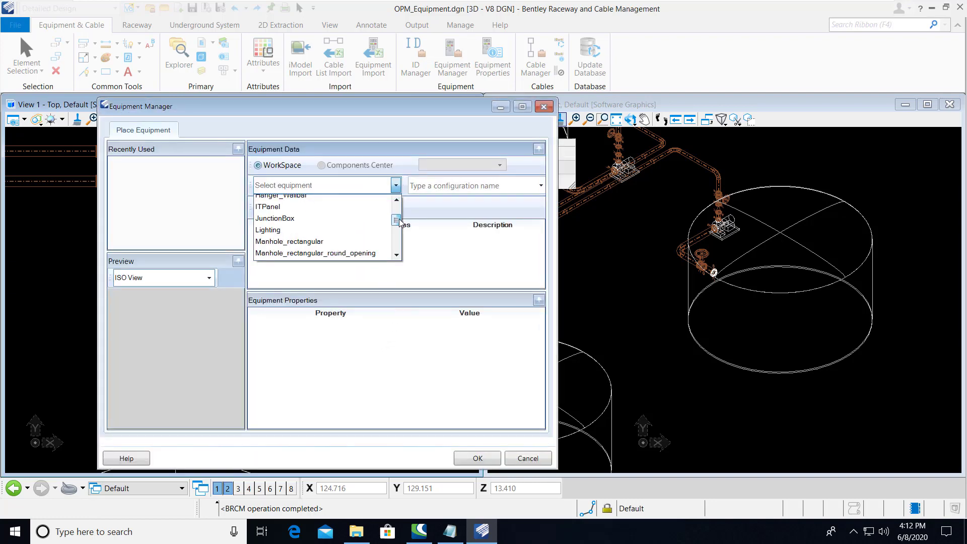
{"action": "left_click", "coordinate": [274, 218]}
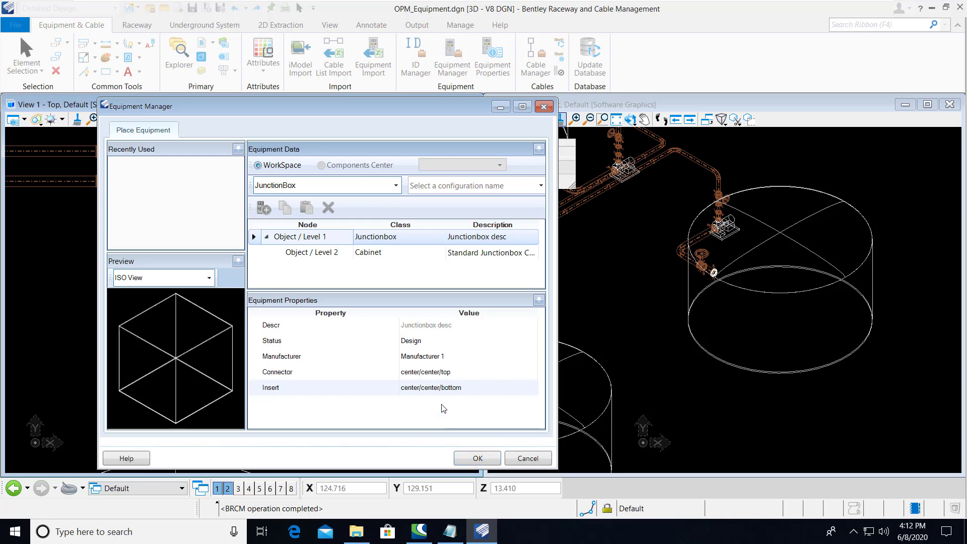
{"action": "left_click", "coordinate": [481, 464]}
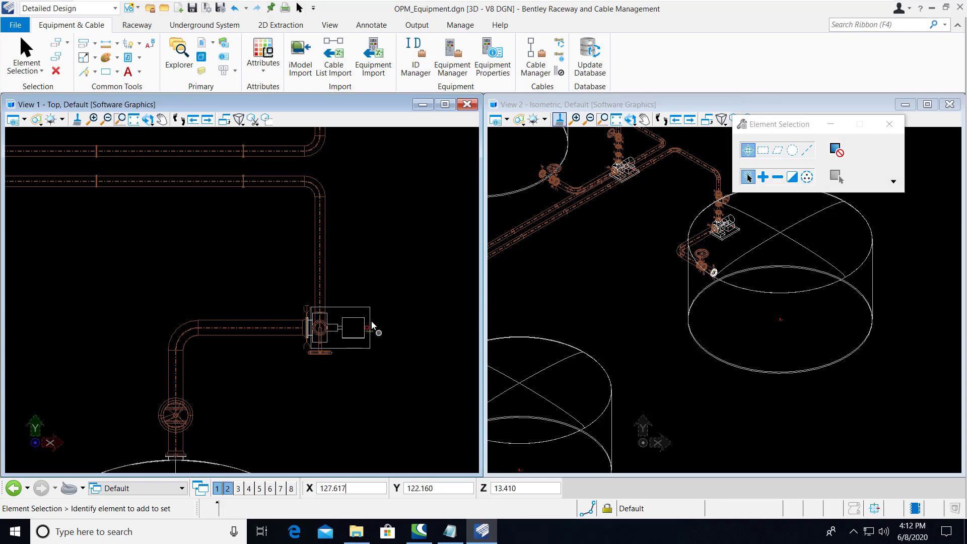
- Zoom into pump ST-P006 in View 1 and select it
{"action": "scroll", "coordinate": [383, 324], "scroll_direction": "up", "scroll_amount": 5}
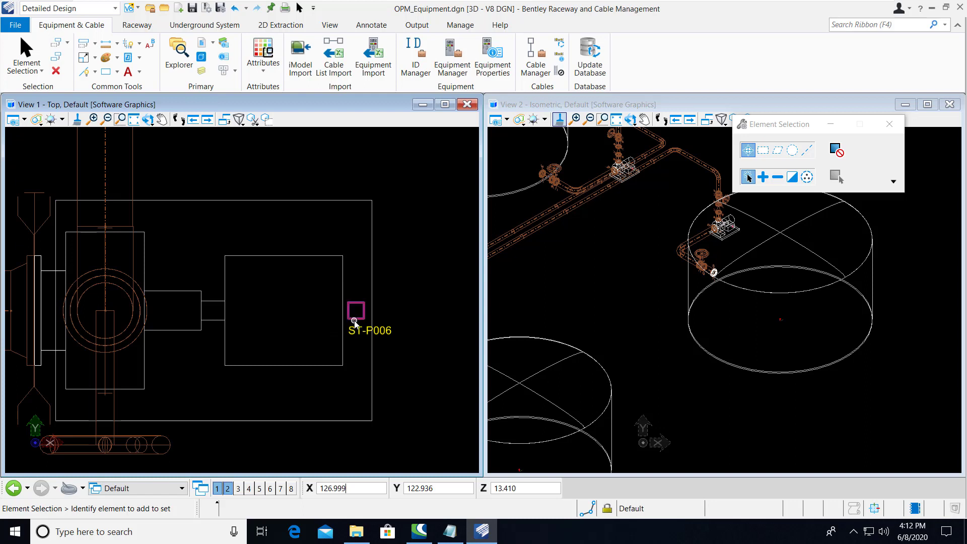
{"action": "left_click", "coordinate": [341, 365]}
{"action": "scroll", "coordinate": [346, 392], "scroll_direction": "up", "scroll_amount": 2}
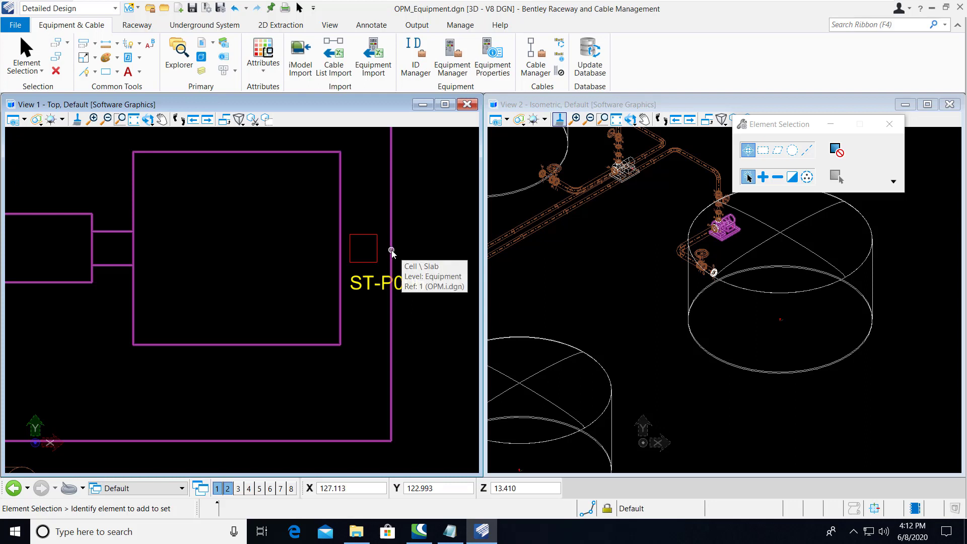
{"action": "scroll", "coordinate": [337, 369], "scroll_direction": "down", "scroll_amount": 2}
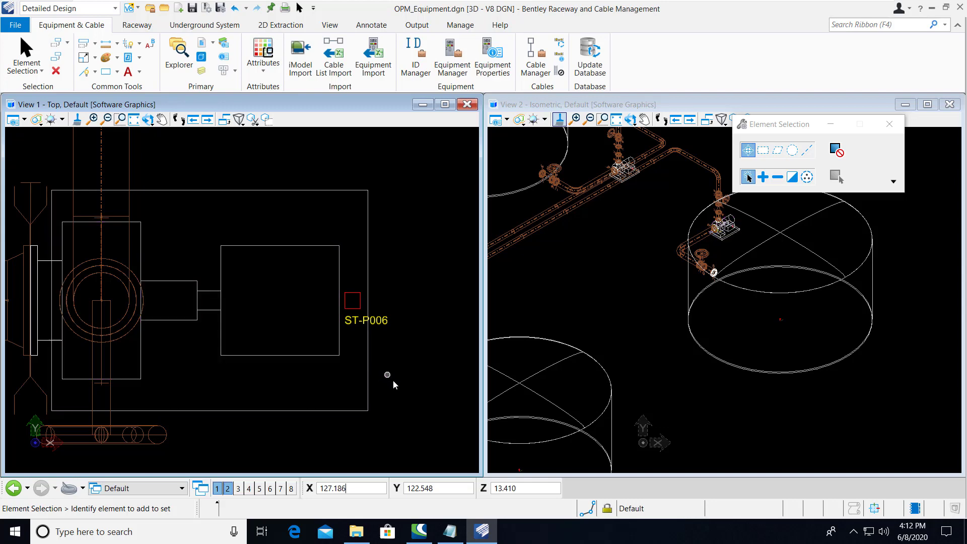
- In BRCM.cfg, highlight the BRCM_OPM_CABLE_CONNECTION=ELECTRICAL_DEVICE_OFFSET setting name and value
{"action": "left_click", "coordinate": [449, 532]}
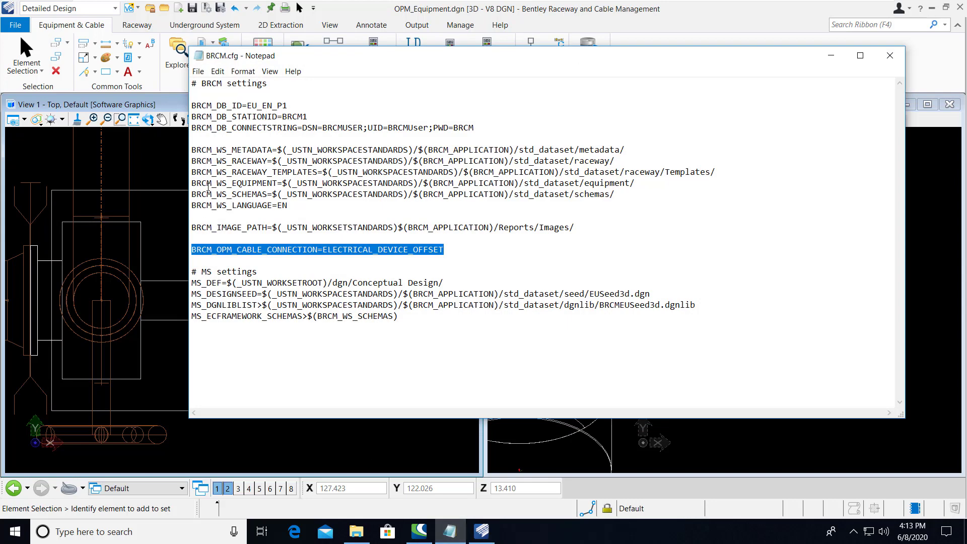
{"action": "left_click", "coordinate": [202, 249]}
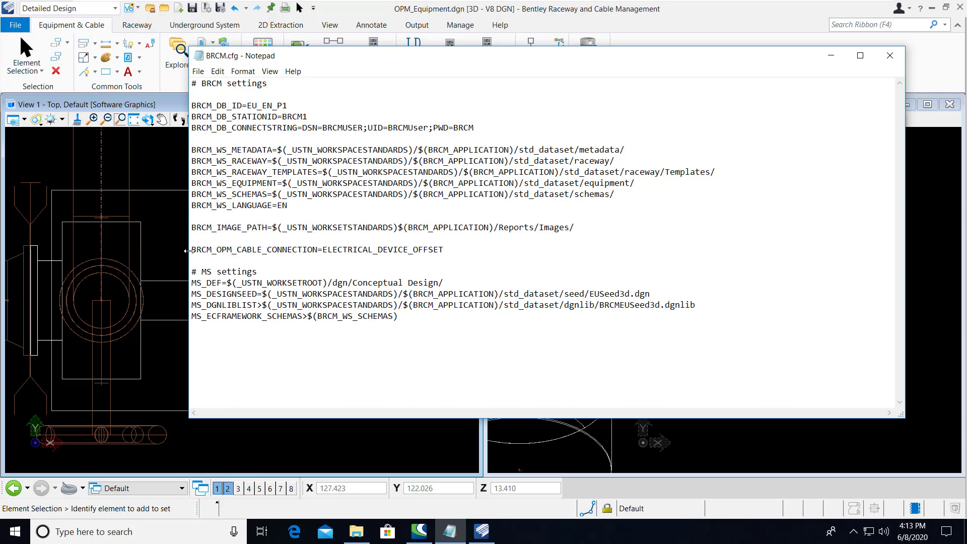
{"action": "left_click_drag", "start_coordinate": [192, 250], "coordinate": [323, 251]}
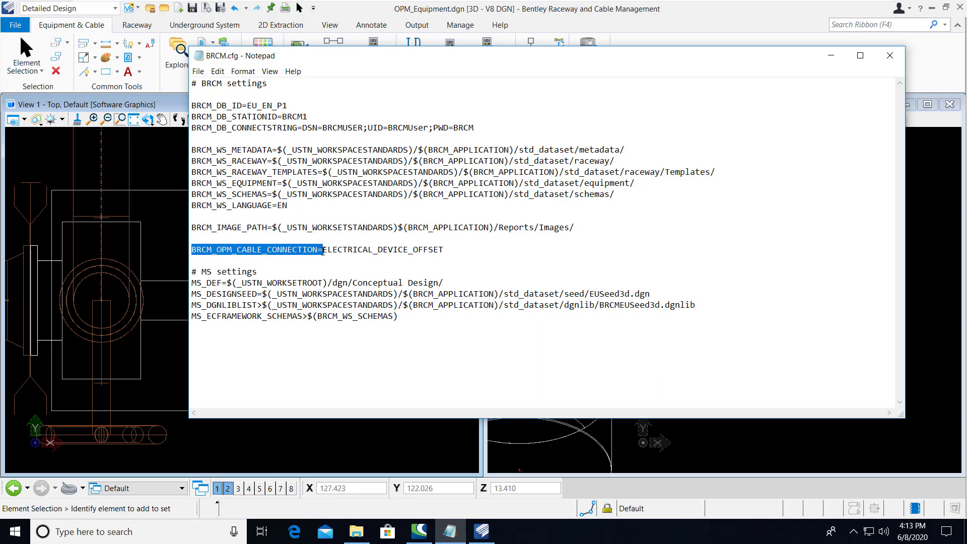
{"action": "left_click", "coordinate": [317, 251]}
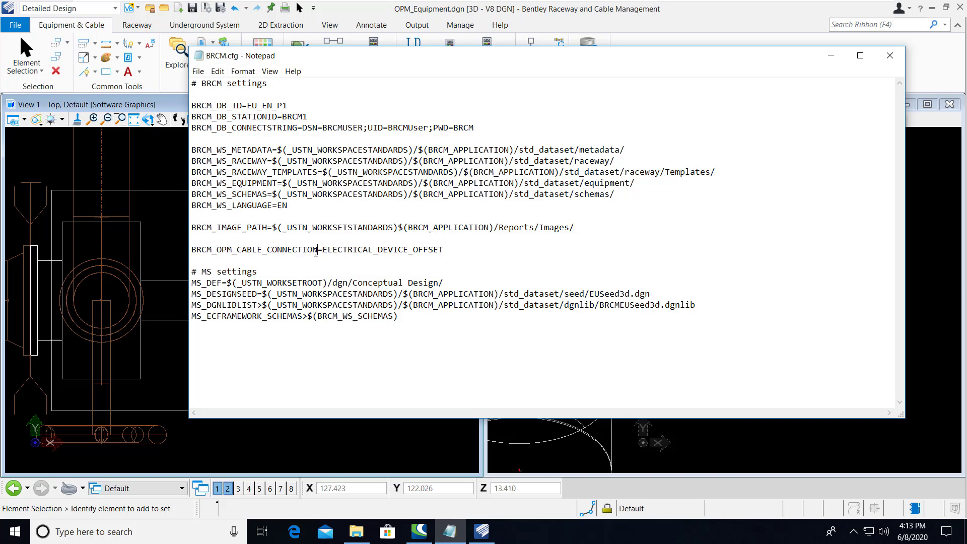
{"action": "left_click_drag", "start_coordinate": [450, 249], "coordinate": [324, 250]}
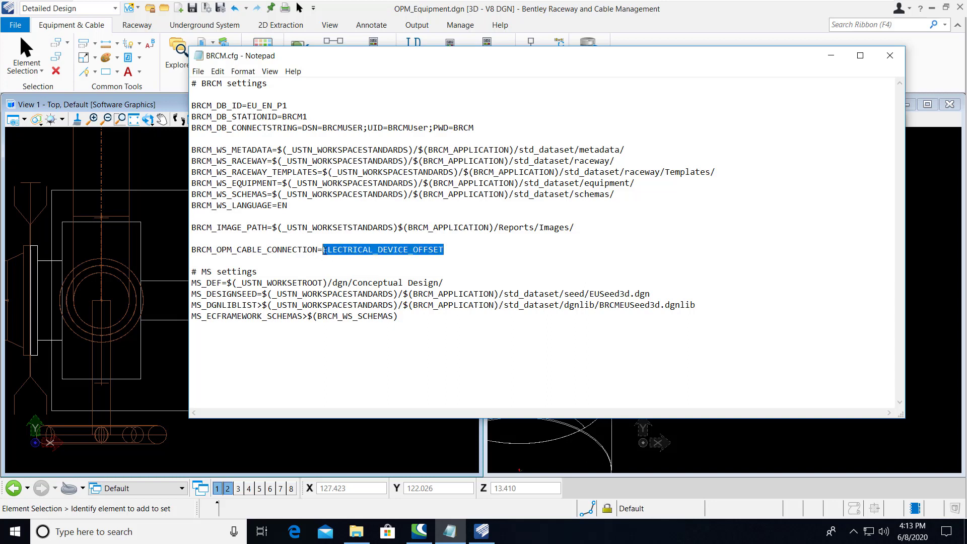
{"action": "left_click", "coordinate": [383, 249]}
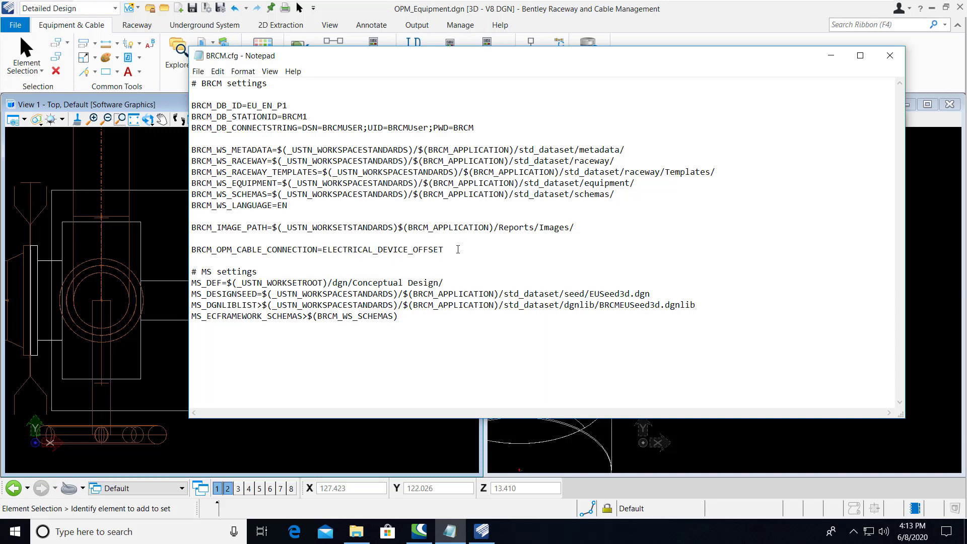
{"action": "left_click_drag", "start_coordinate": [458, 250], "coordinate": [324, 252]}
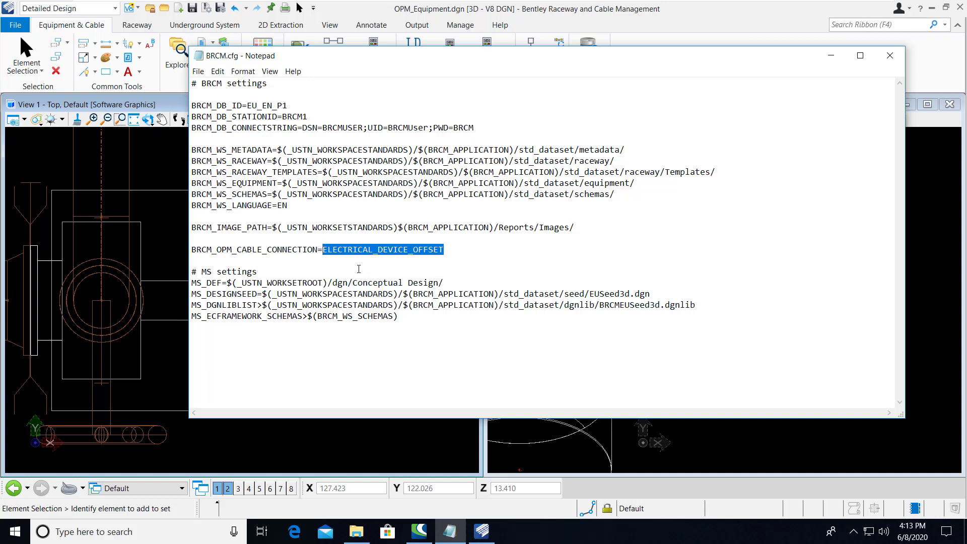
- Minimize Notepad, select pump ST-P006, and open its Properties
{"action": "left_click", "coordinate": [831, 56]}
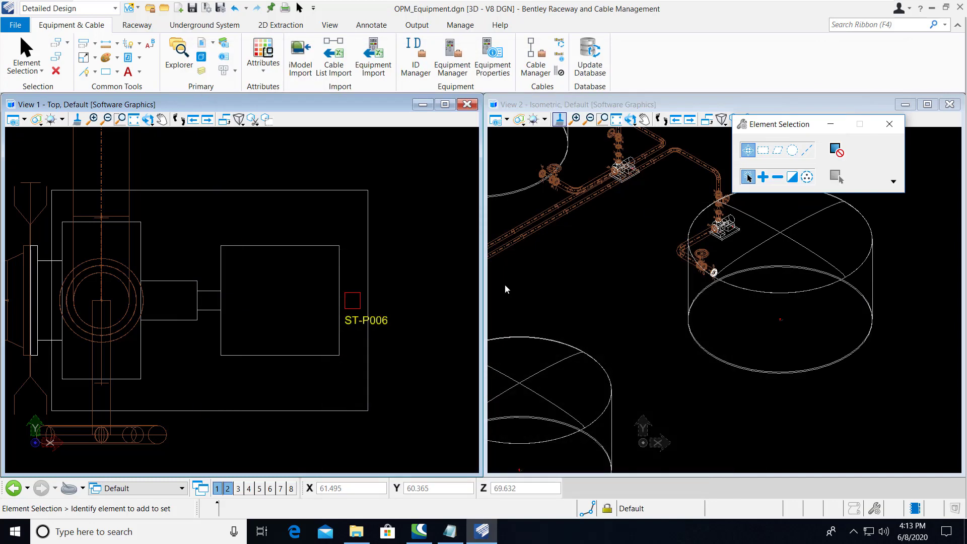
{"action": "left_click", "coordinate": [291, 350]}
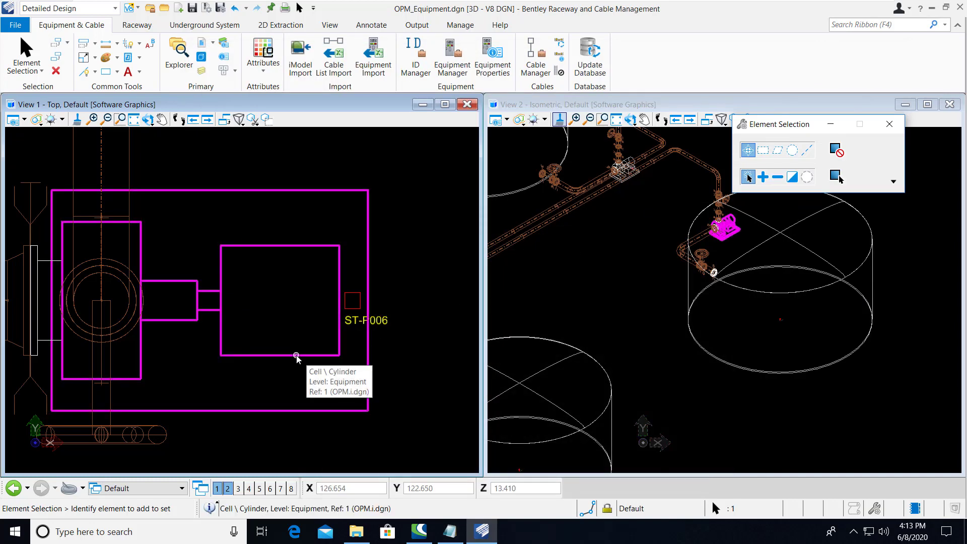
{"action": "right_click", "coordinate": [297, 359]}
{"action": "left_click", "coordinate": [340, 365]}
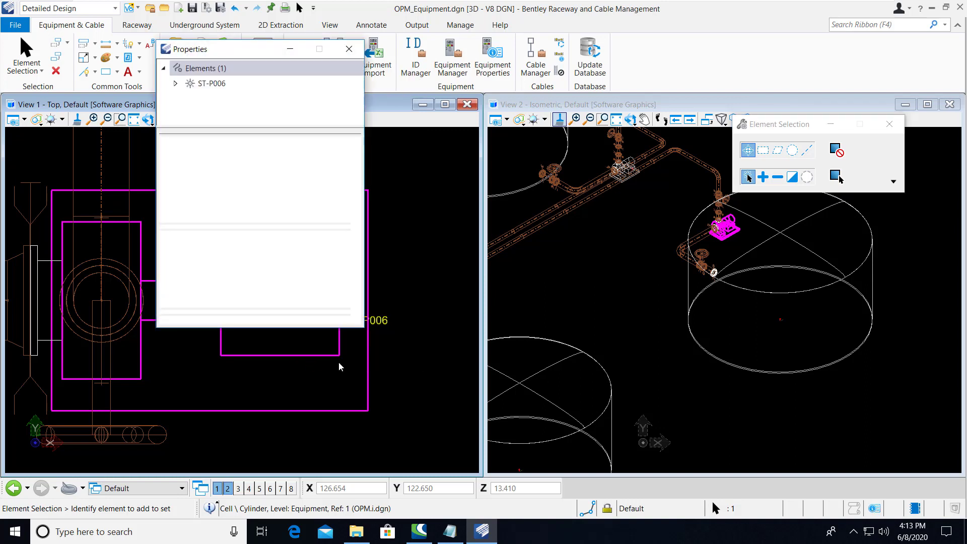
- Highlight the Electrical Device Offset property (-0.1,0,0) and place the Properties panel beside the zoomed-out pump
{"action": "left_click_drag", "start_coordinate": [355, 154], "coordinate": [359, 293]}
{"action": "left_click", "coordinate": [220, 191]}
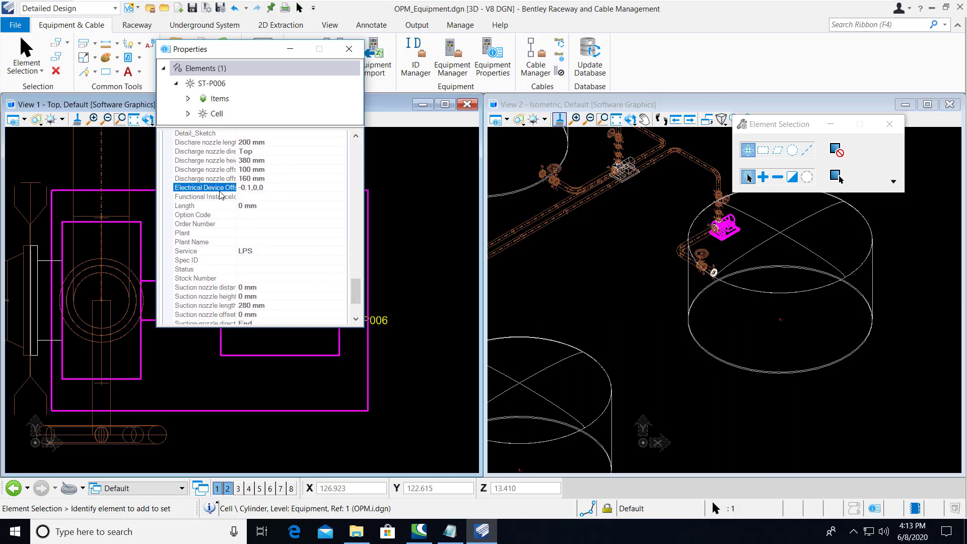
{"action": "left_click_drag", "start_coordinate": [237, 136], "coordinate": [249, 137]}
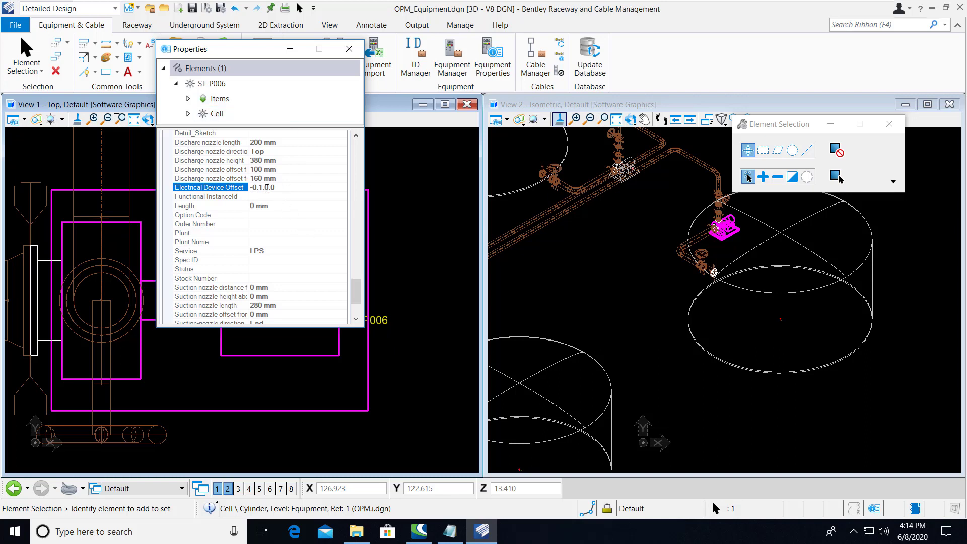
{"action": "left_click_drag", "start_coordinate": [235, 48], "coordinate": [530, 138]}
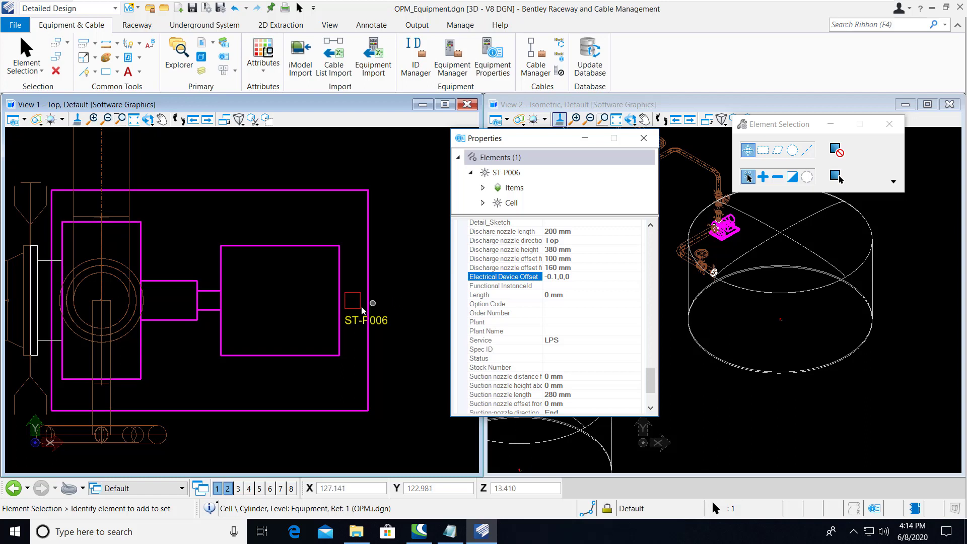
{"action": "scroll", "coordinate": [374, 327], "scroll_direction": "down", "scroll_amount": 5}
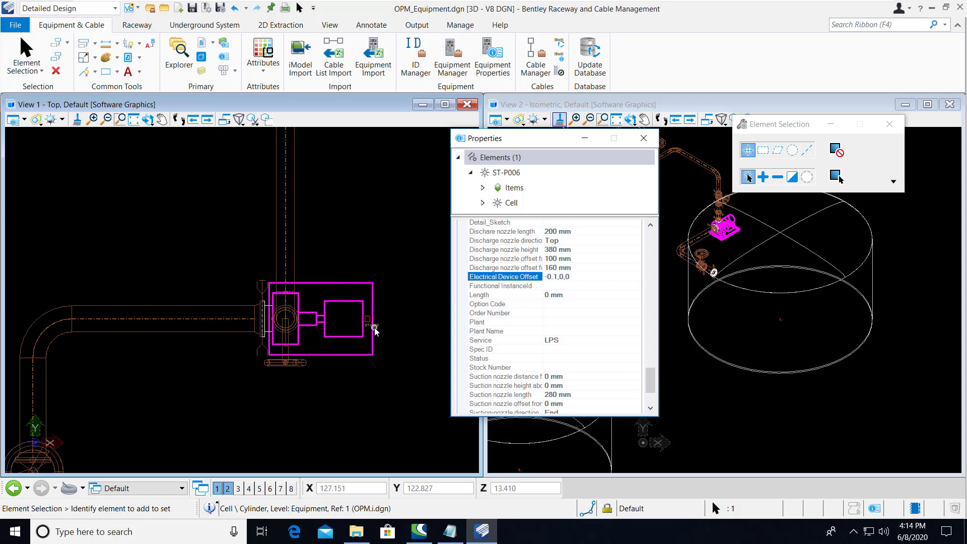